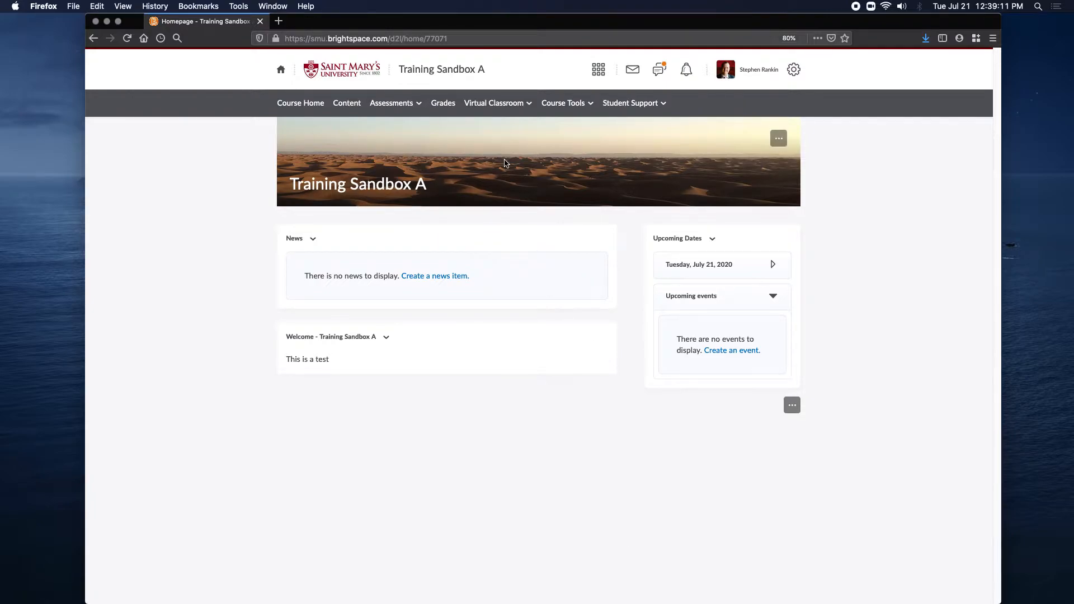
# Step: Create a new rubric in the Training Sandbox A course's Rubrics tool
pyautogui.click(410, 105)
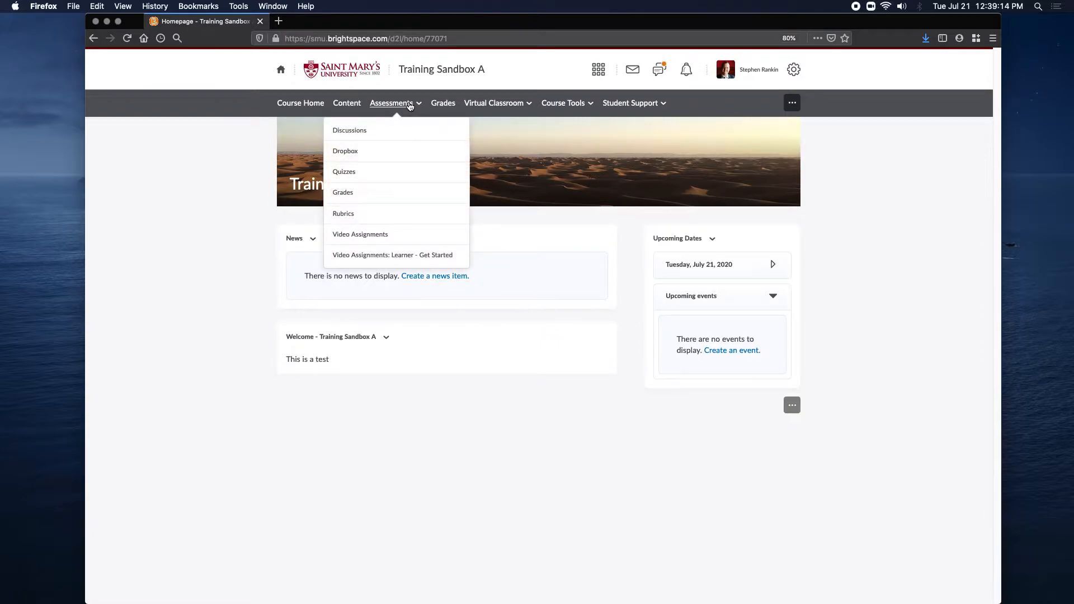
pyautogui.click(358, 218)
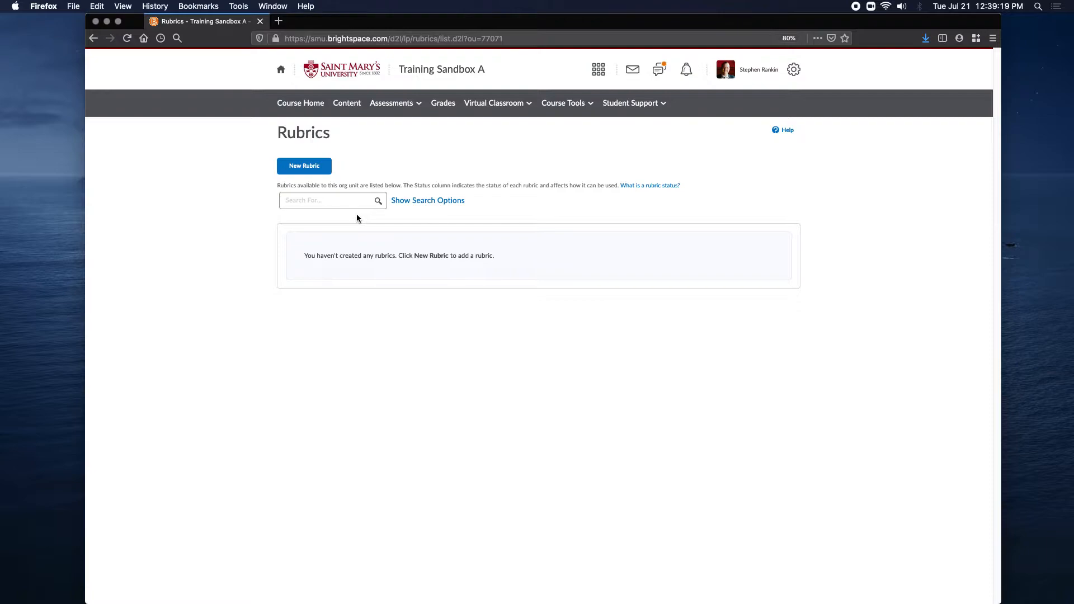
pyautogui.click(306, 172)
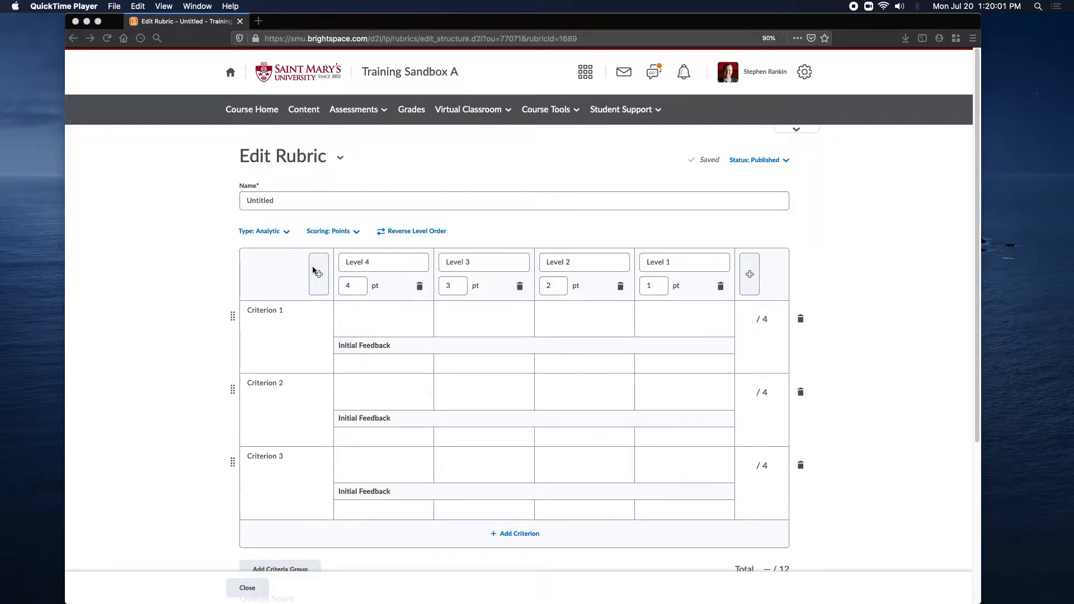
# Step: Name the rubric "Assignment #1" and check which status options are available for it
pyautogui.click(288, 200)
pyautogui.moveTo(287, 201); pyautogui.dragTo(215, 202)
pyautogui.write('Assignment #1')
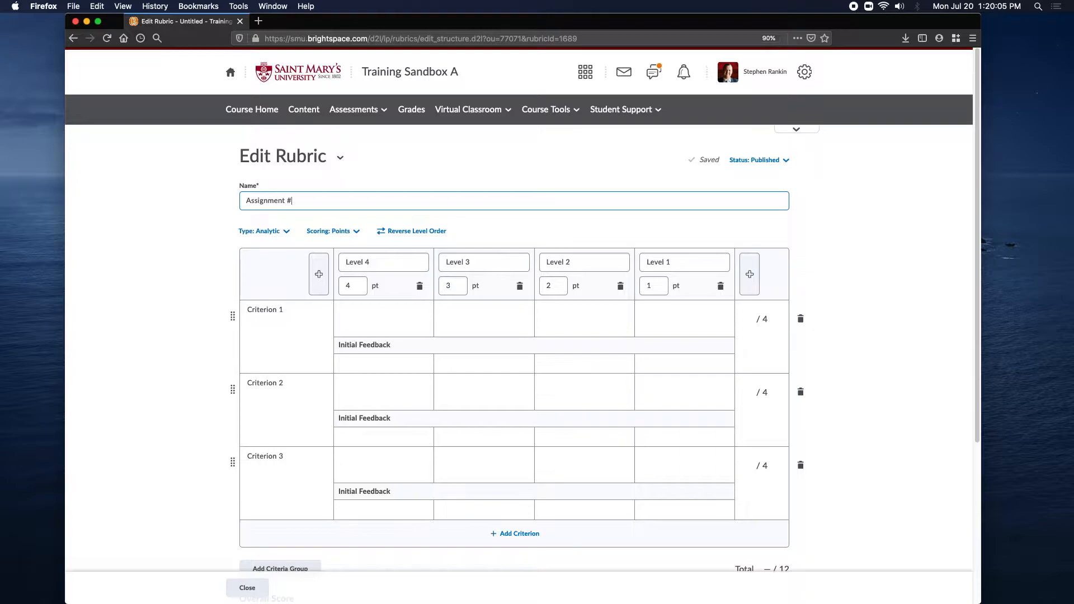
pyautogui.click(593, 168)
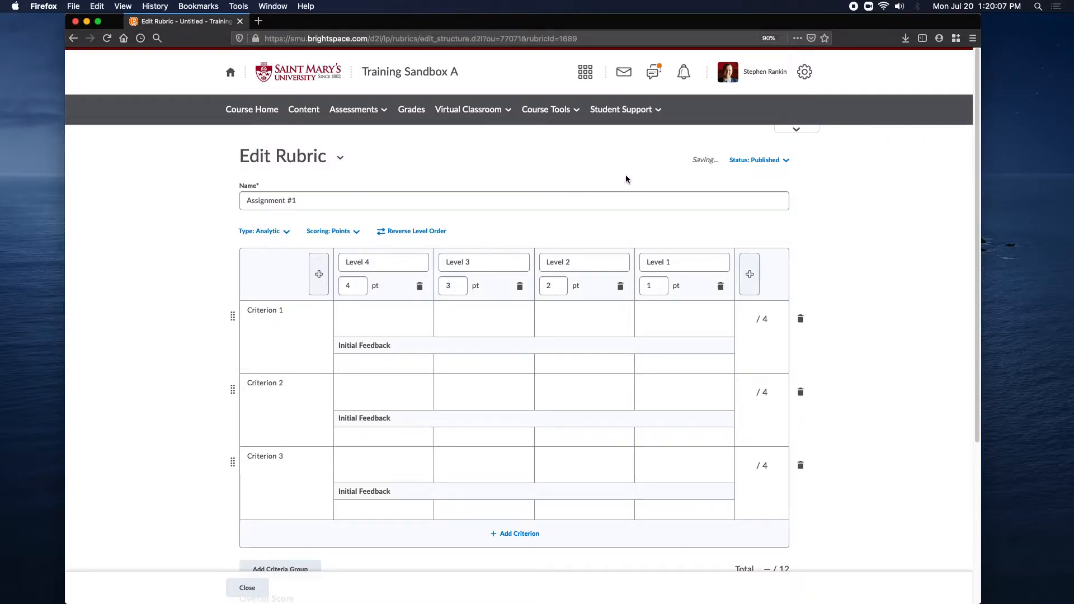
pyautogui.click(774, 162)
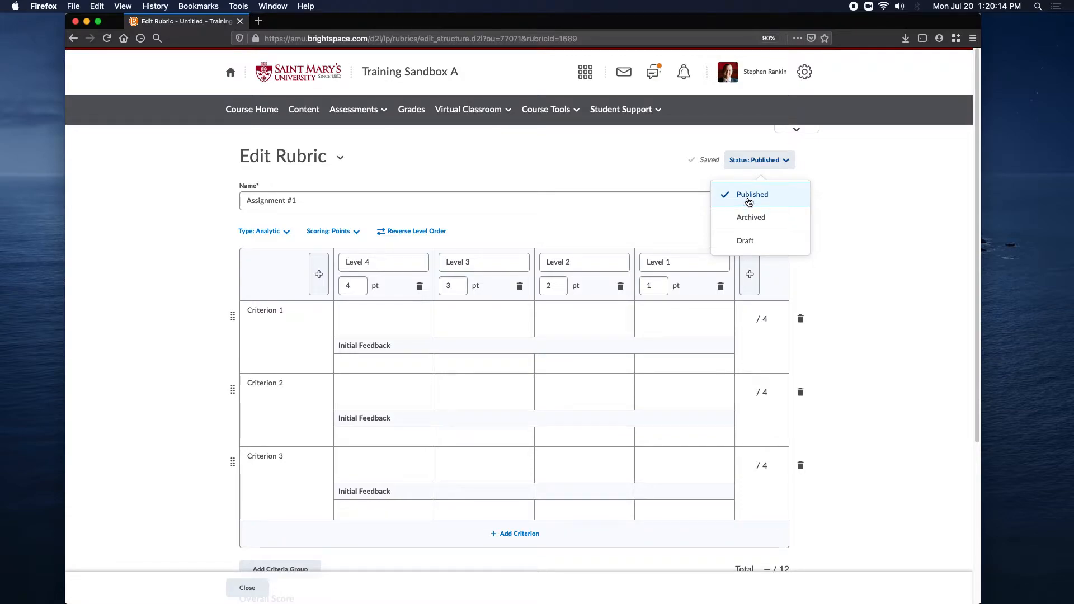
pyautogui.click(331, 202)
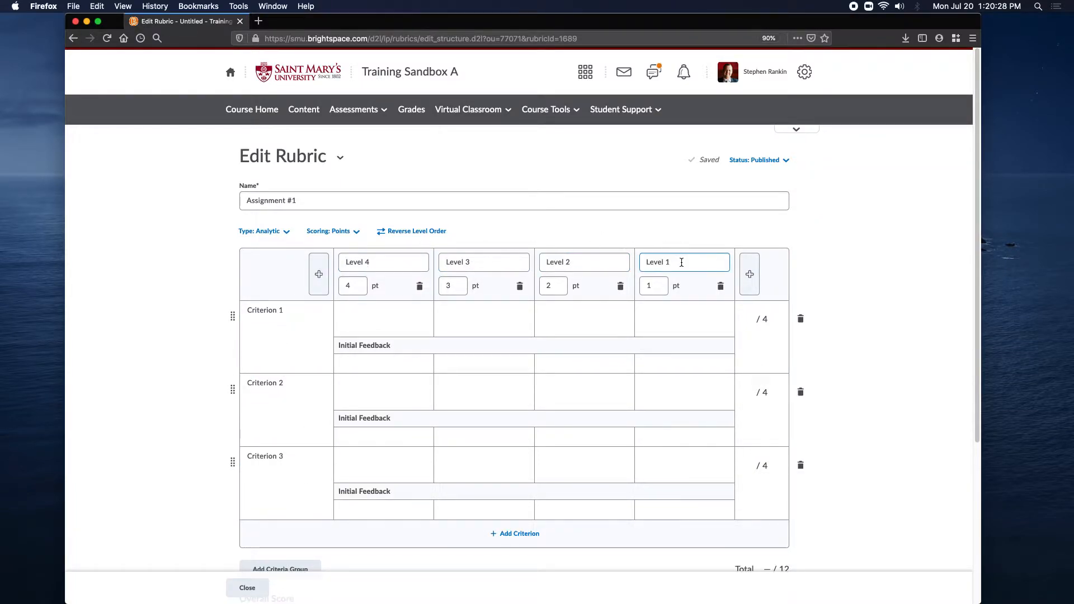
# Step: Change the rubric type to Holistic, accepting possible data loss, and switch it back to Analytic
pyautogui.click(267, 231)
pyautogui.click(261, 267)
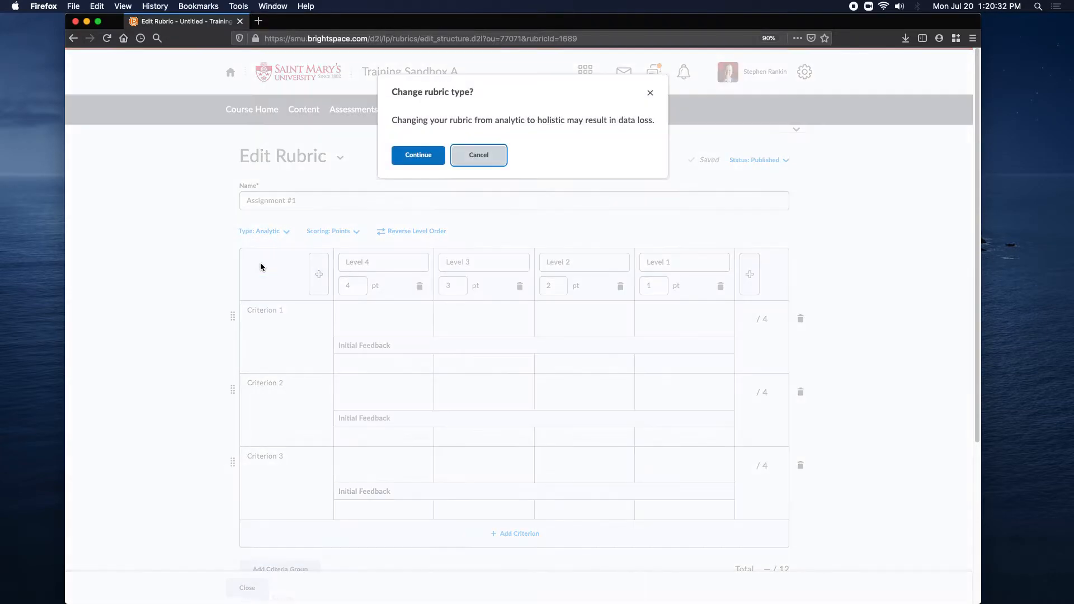
pyautogui.click(404, 163)
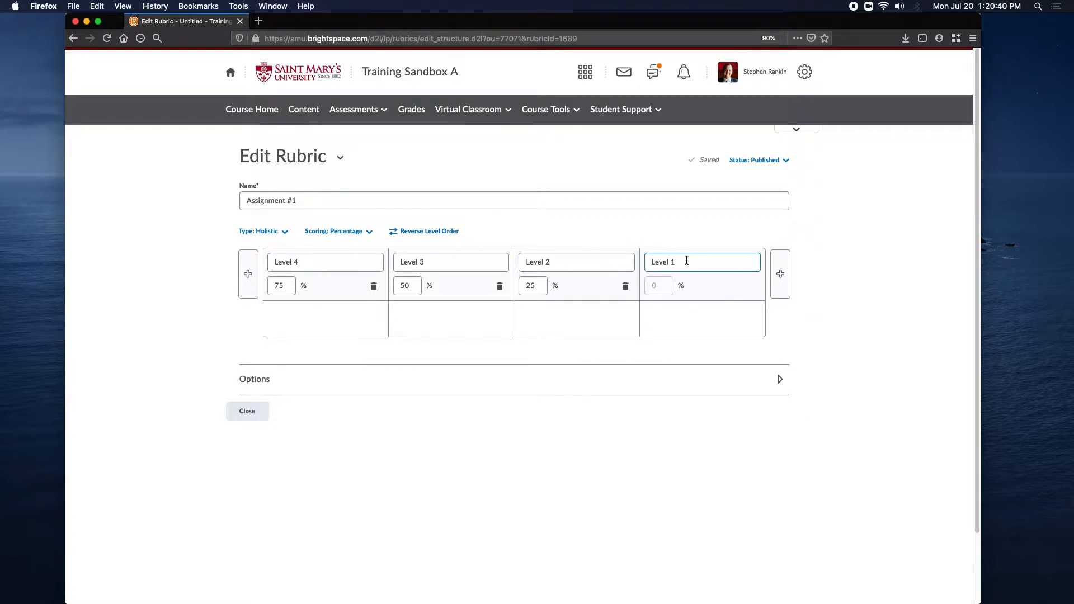
pyautogui.click(279, 235)
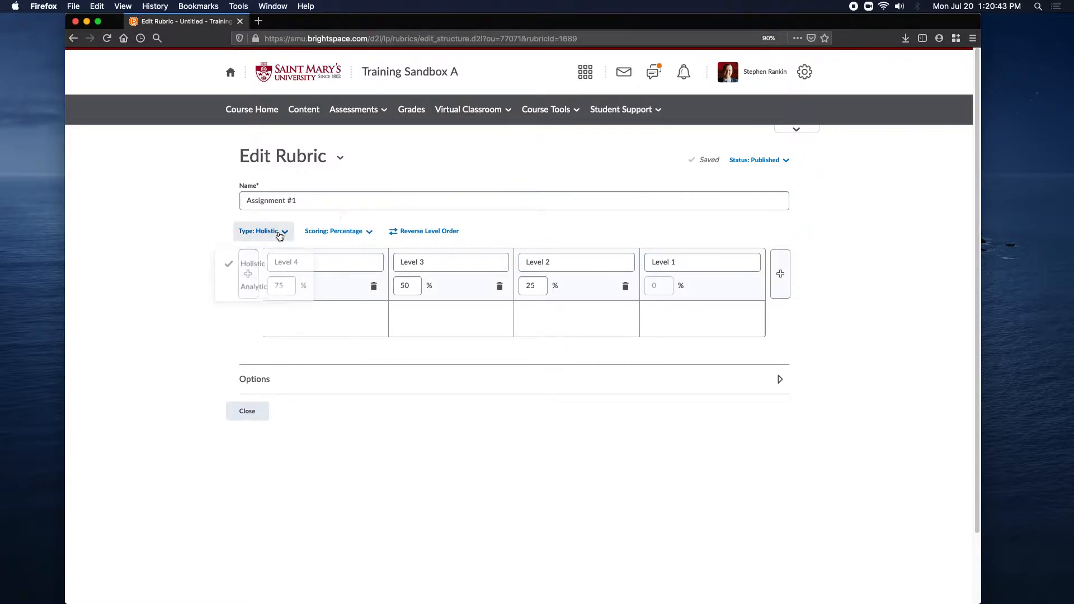
pyautogui.click(257, 288)
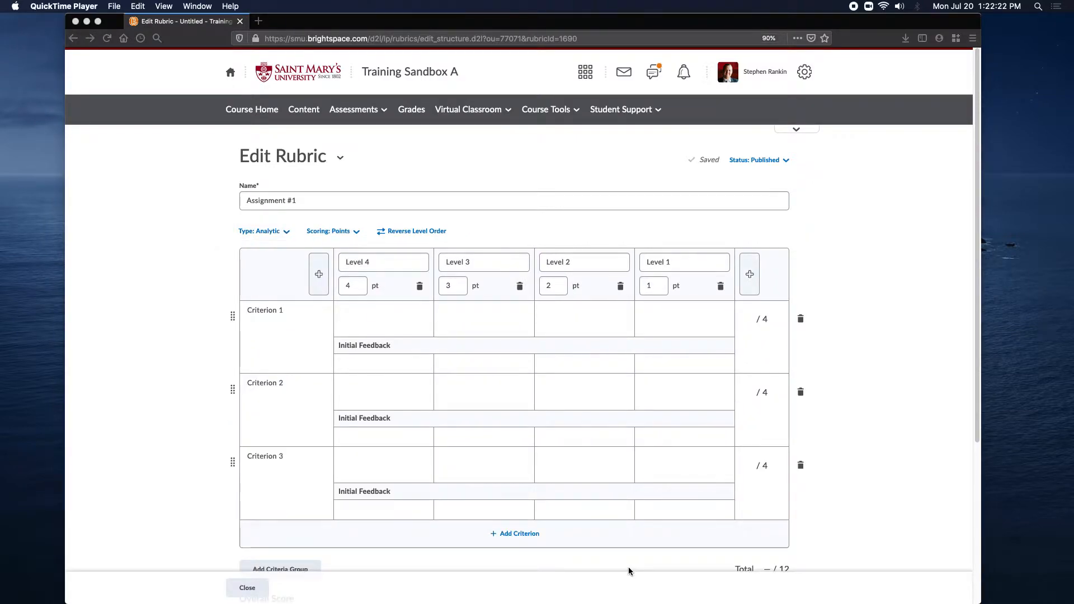
# Step: Rename the rubric's first criterion as "Structure" and its second criterion as "Flow"
pyautogui.click(629, 572)
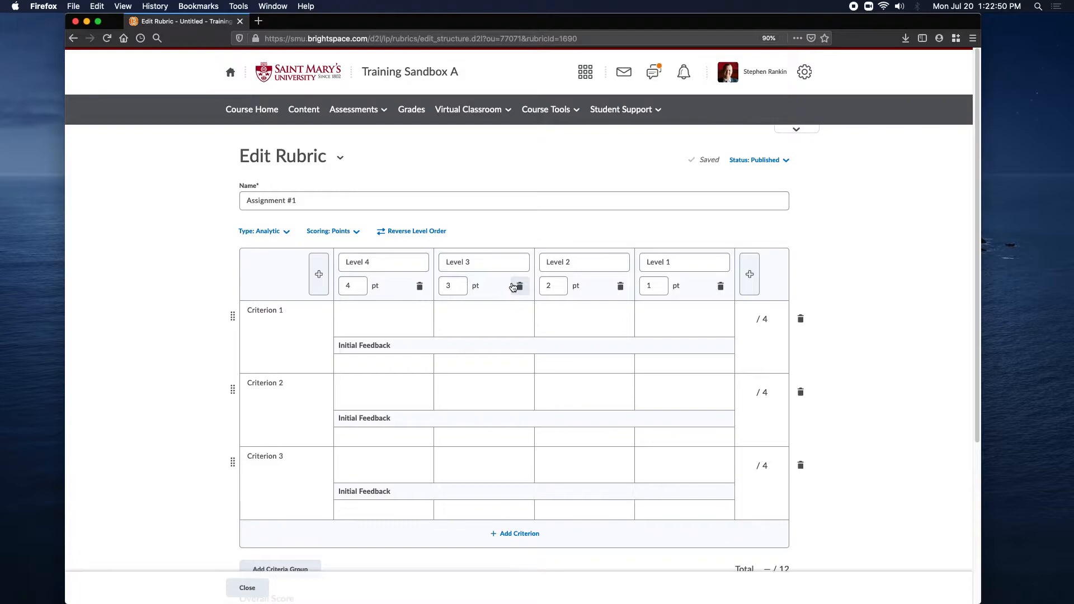
pyautogui.click(413, 308)
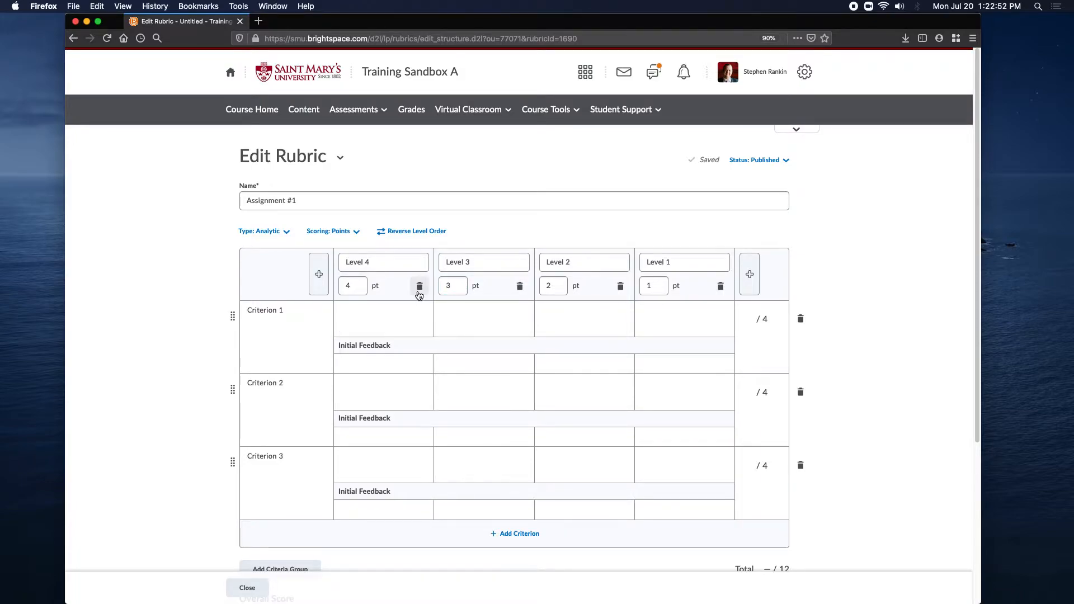
pyautogui.scroll(-2, 420, 293)
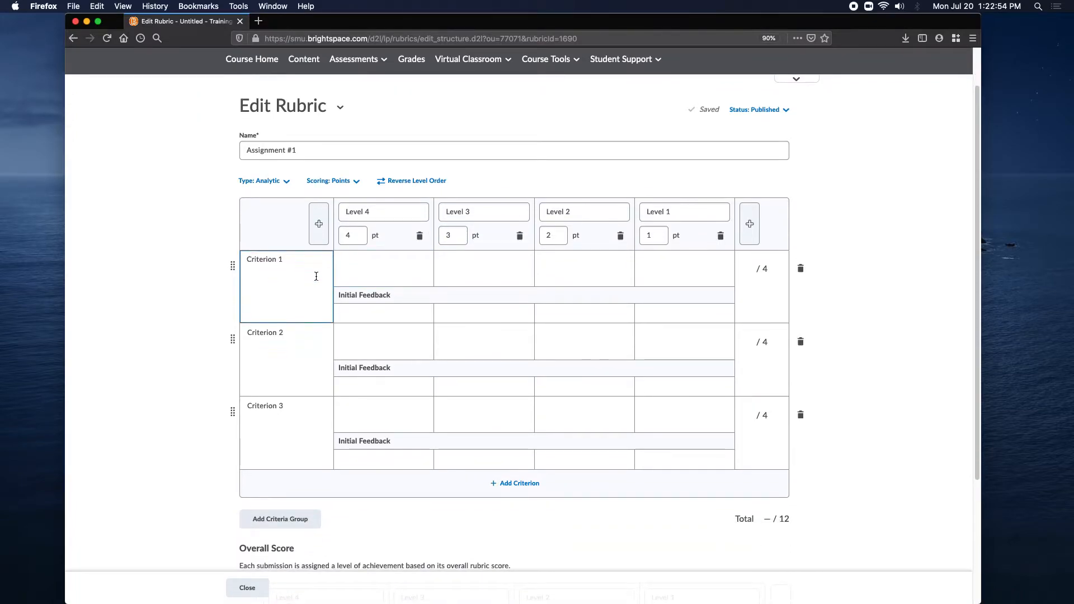
pyautogui.click(278, 256)
pyautogui.moveTo(293, 260); pyautogui.dragTo(180, 246)
pyautogui.write('Structure')
pyautogui.moveTo(295, 338); pyautogui.dragTo(197, 325)
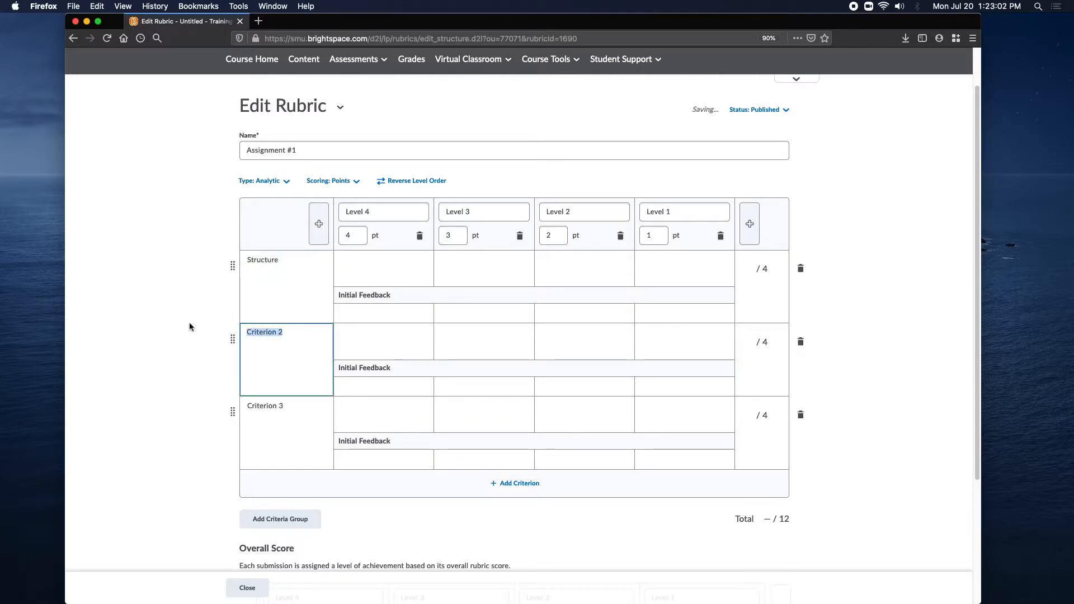
pyautogui.write('Flow')
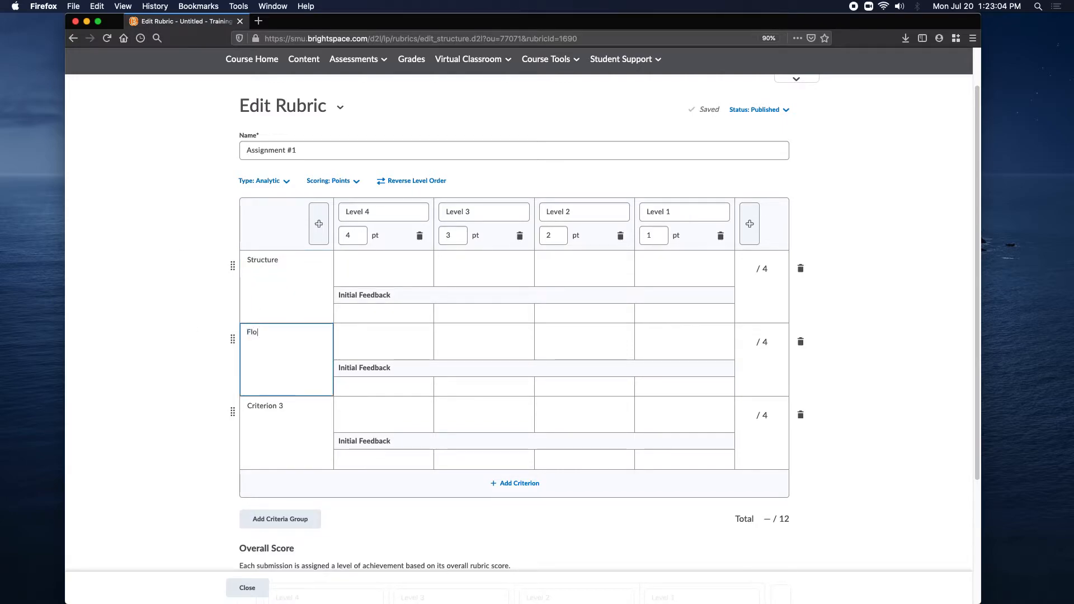
# Step: Rename the criteria table's Level 4 as "Excellent" and its Level 3 as "Very Good"
pyautogui.tripleClick(387, 213)
pyautogui.write('Excellent')
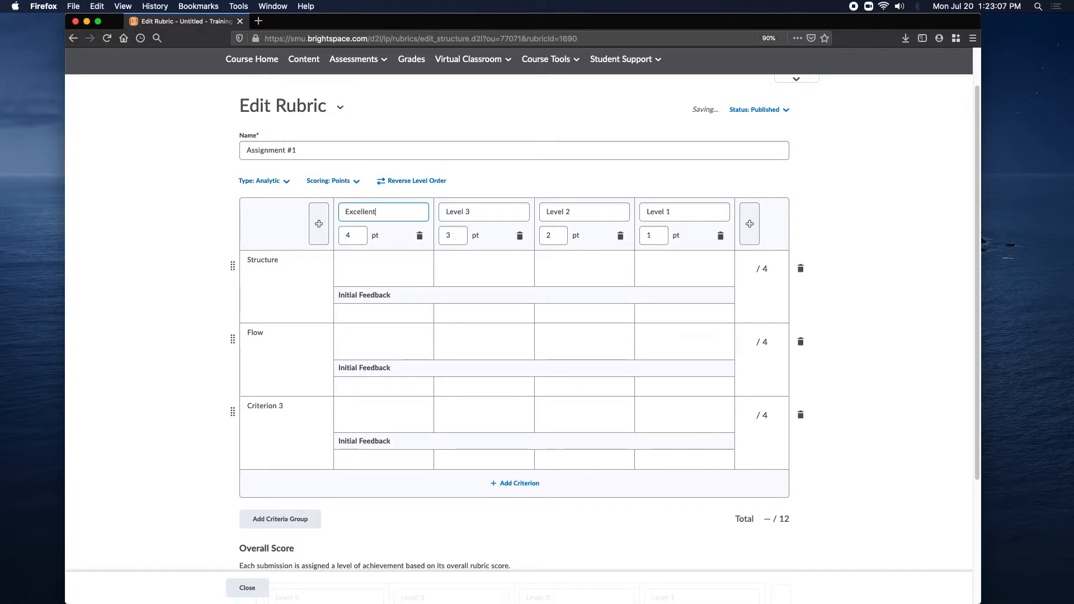
pyautogui.tripleClick(458, 211)
pyautogui.write('Very Good')
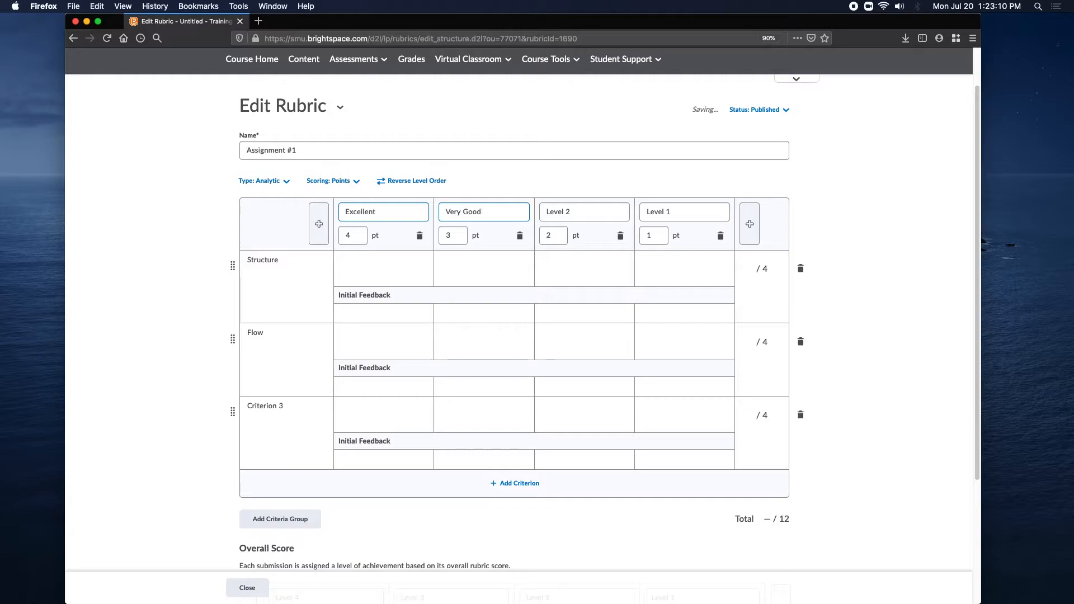
pyautogui.click(442, 235)
pyautogui.click(361, 268)
pyautogui.click(474, 269)
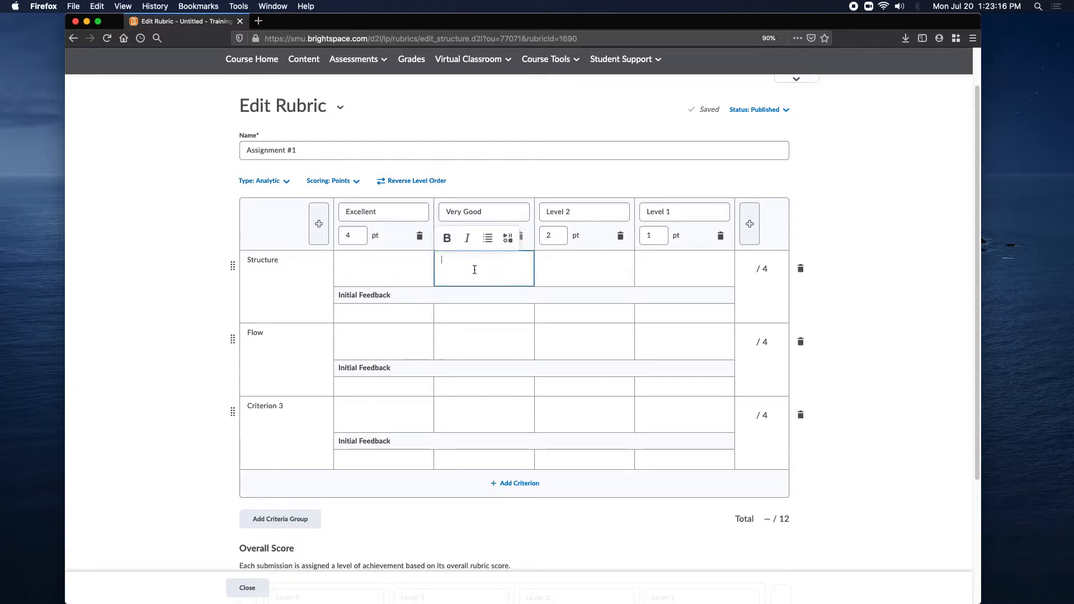
pyautogui.click(392, 263)
pyautogui.click(269, 265)
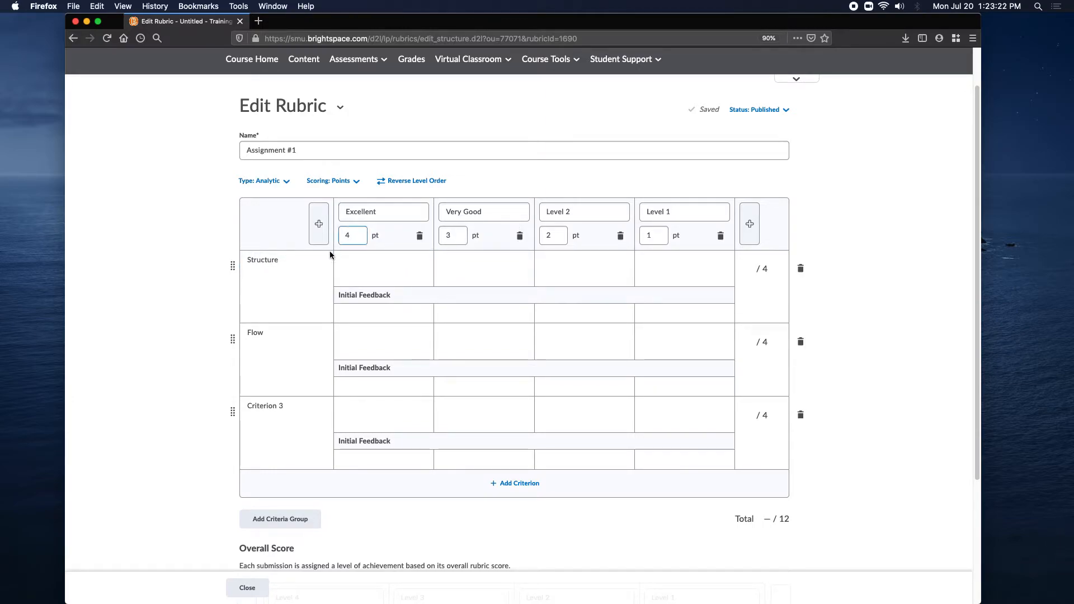
pyautogui.click(473, 266)
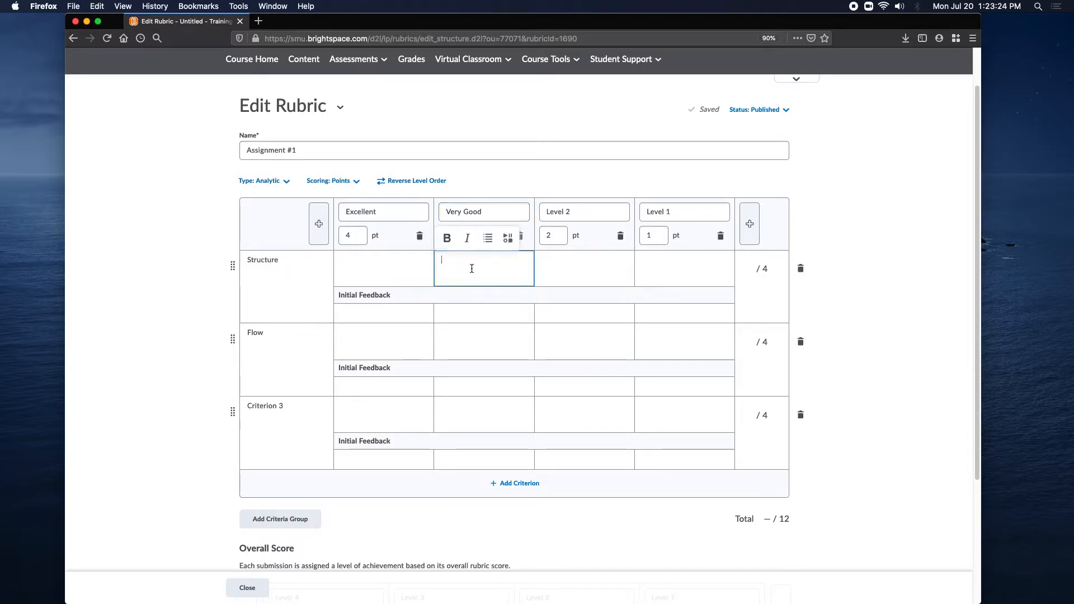
pyautogui.click(168, 288)
pyautogui.click(388, 279)
pyautogui.click(368, 313)
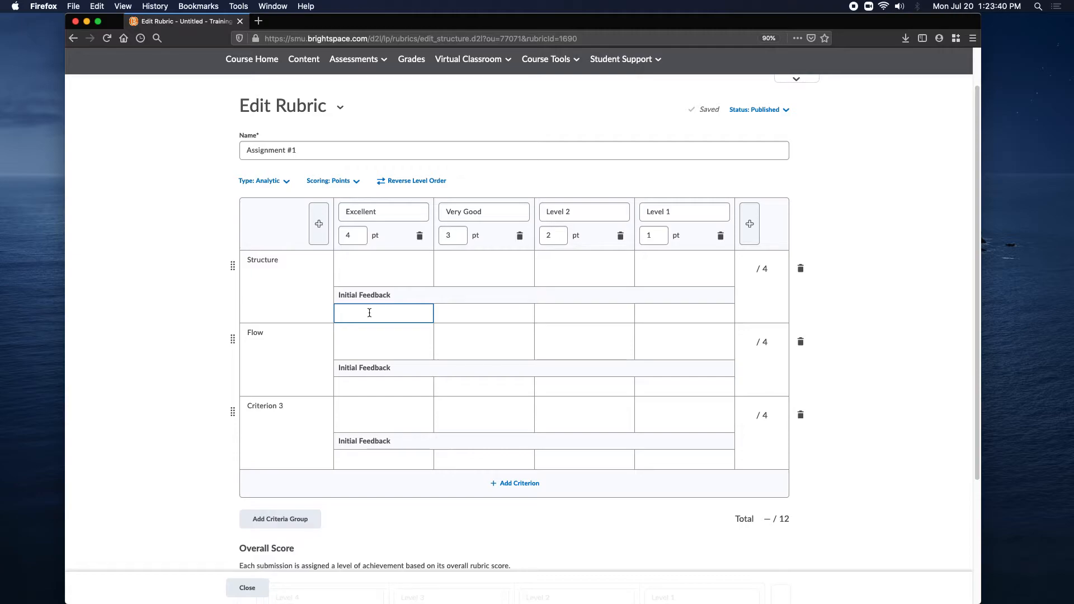
# Step: Enter "To obtain an excellent structure" as the initial feedback for the Structure criterion's Very Good level
pyautogui.click(468, 313)
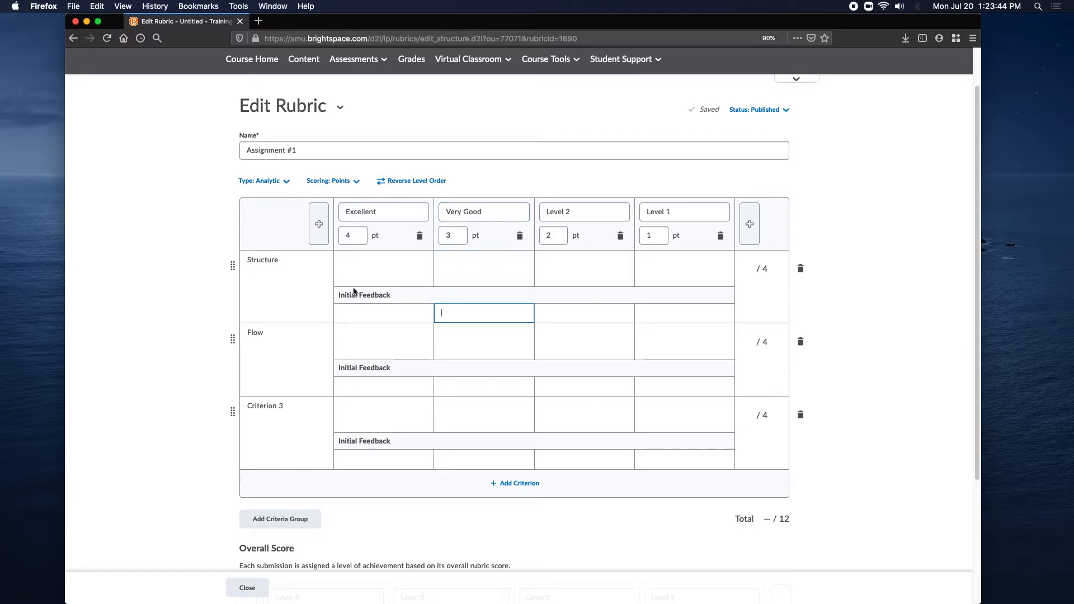
pyautogui.write('To obtain an')
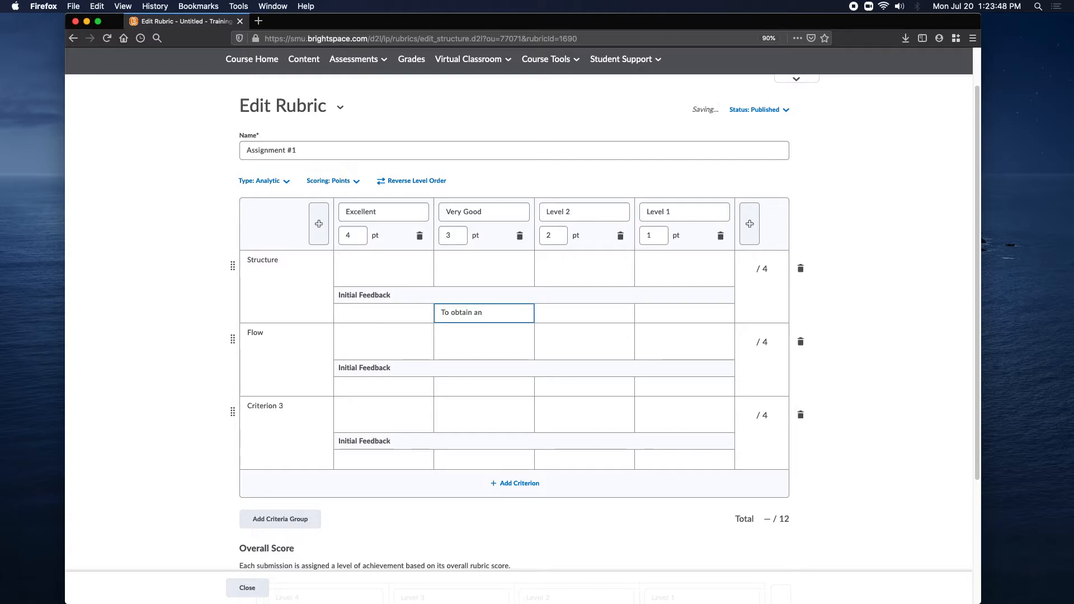
pyautogui.write(' excellent structure')
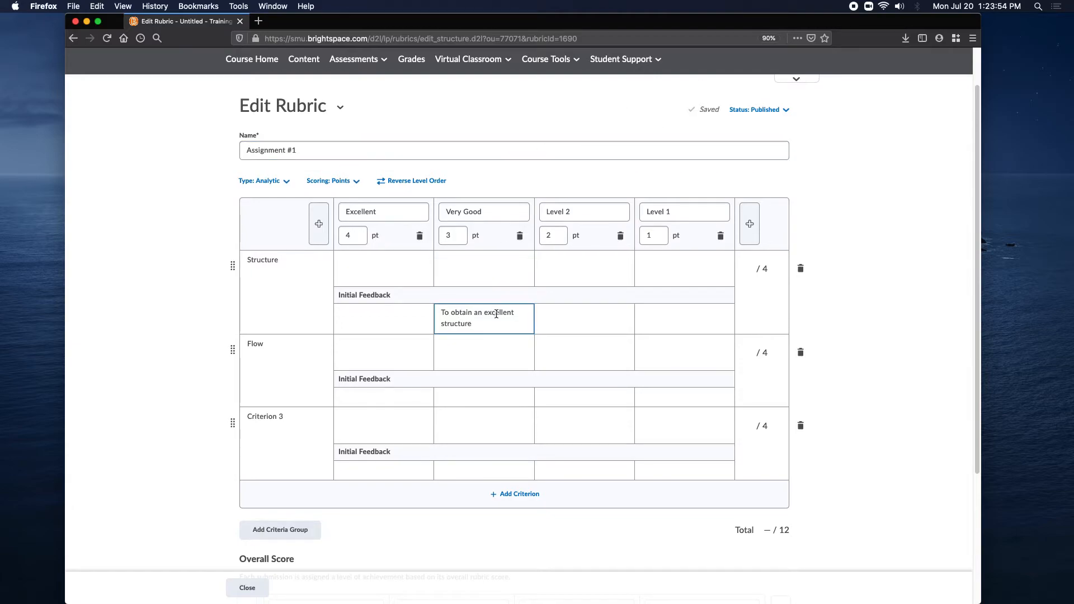
pyautogui.click(207, 264)
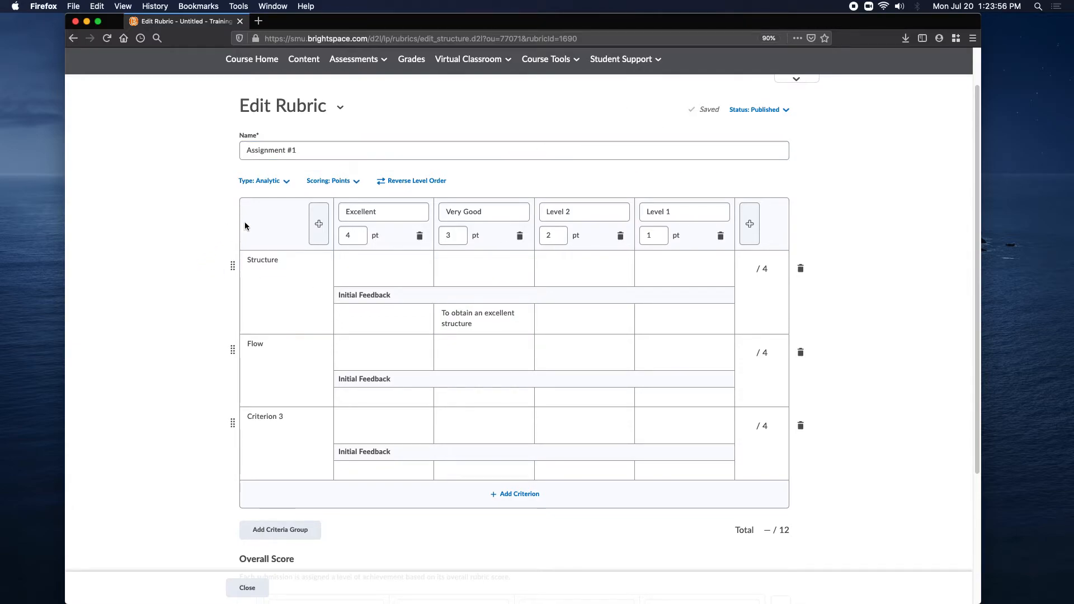
pyautogui.click(480, 321)
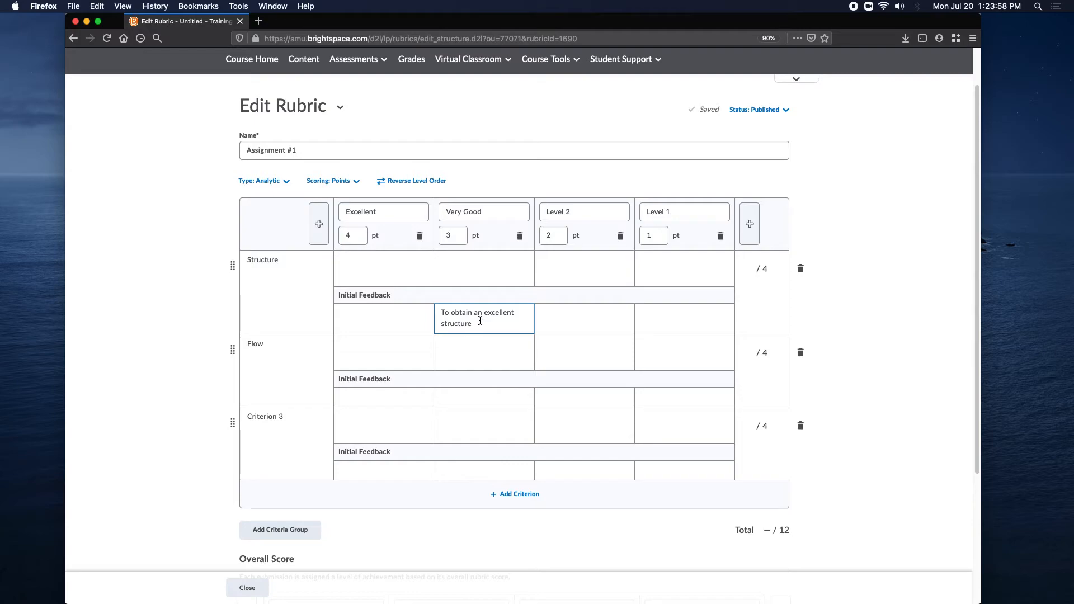
pyautogui.click(616, 312)
pyautogui.click(511, 325)
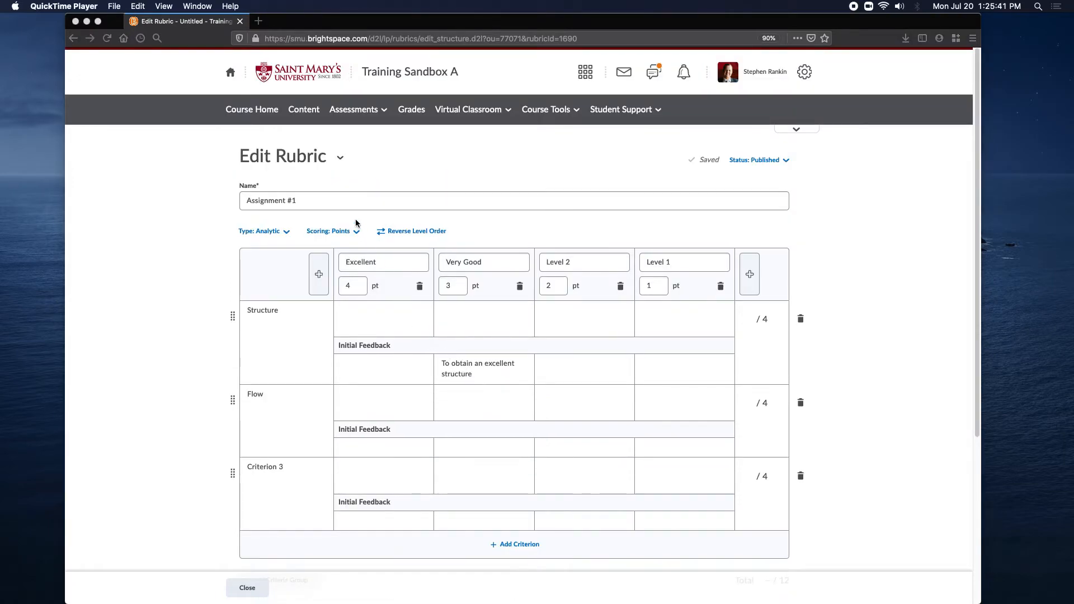
# Step: Rename the Overall Score's Level 4 as "Excellent" and its Level 3 as "Very Good"
pyautogui.scroll(-5, 356, 223)
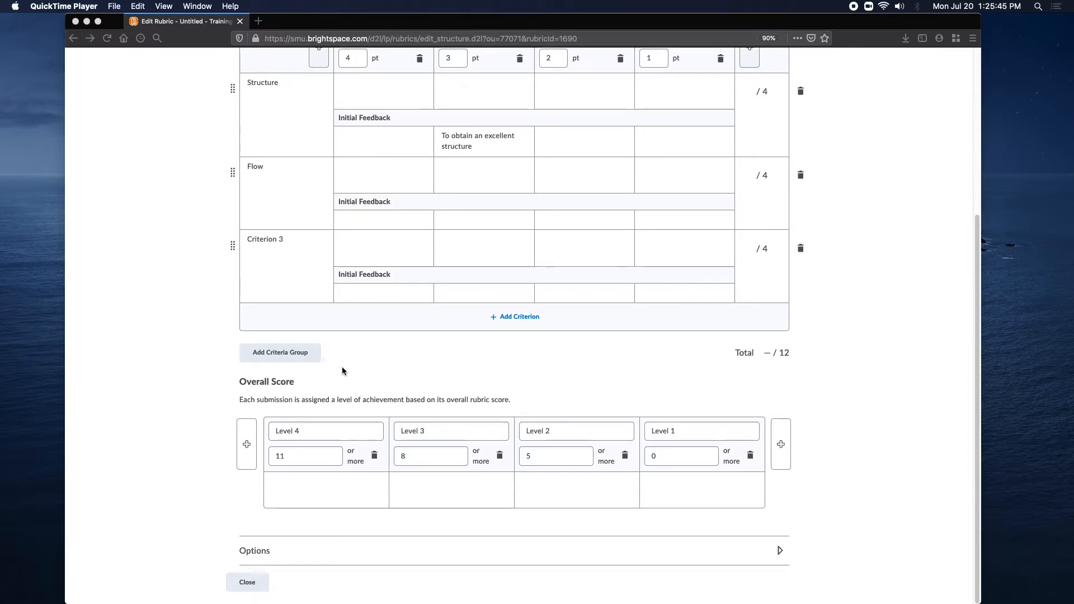
pyautogui.moveTo(314, 431); pyautogui.dragTo(250, 432)
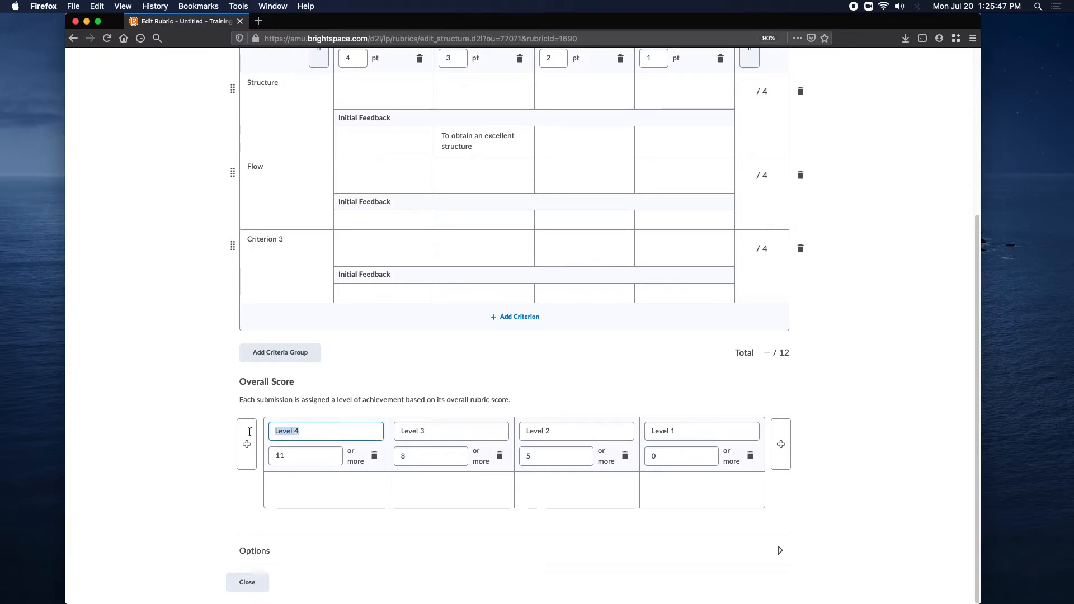
pyautogui.write('Excellent')
pyautogui.moveTo(431, 431); pyautogui.dragTo(352, 435)
pyautogui.write('Very Good')
pyautogui.press('BackSpace')
pyautogui.press('BackSpace')
pyautogui.press('BackSpace')
pyautogui.write('ood')
pyautogui.scroll(2, 446, 378)
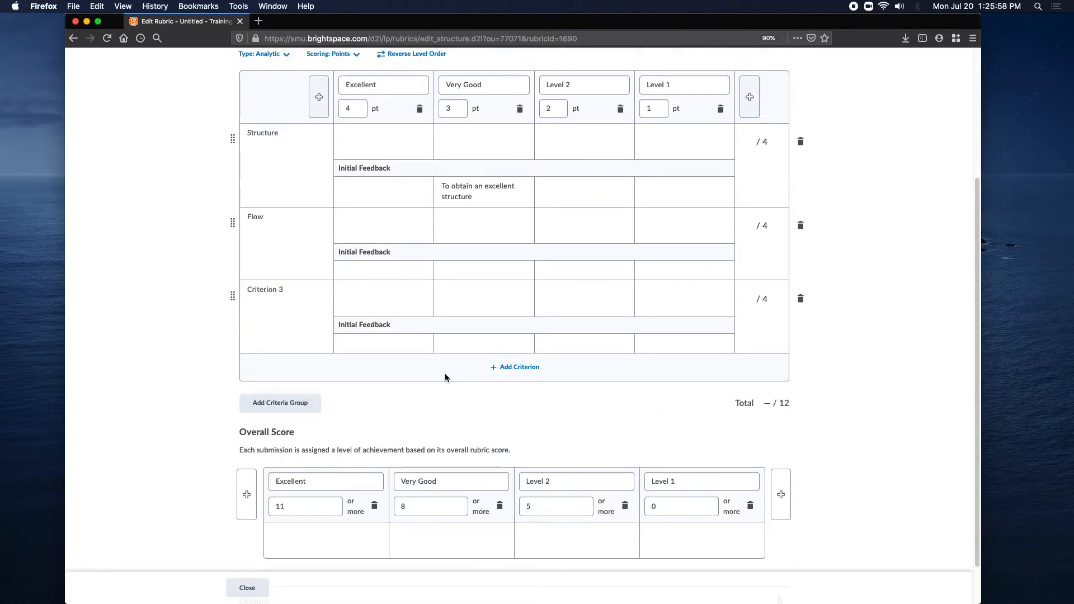
pyautogui.click(436, 510)
pyautogui.click(344, 485)
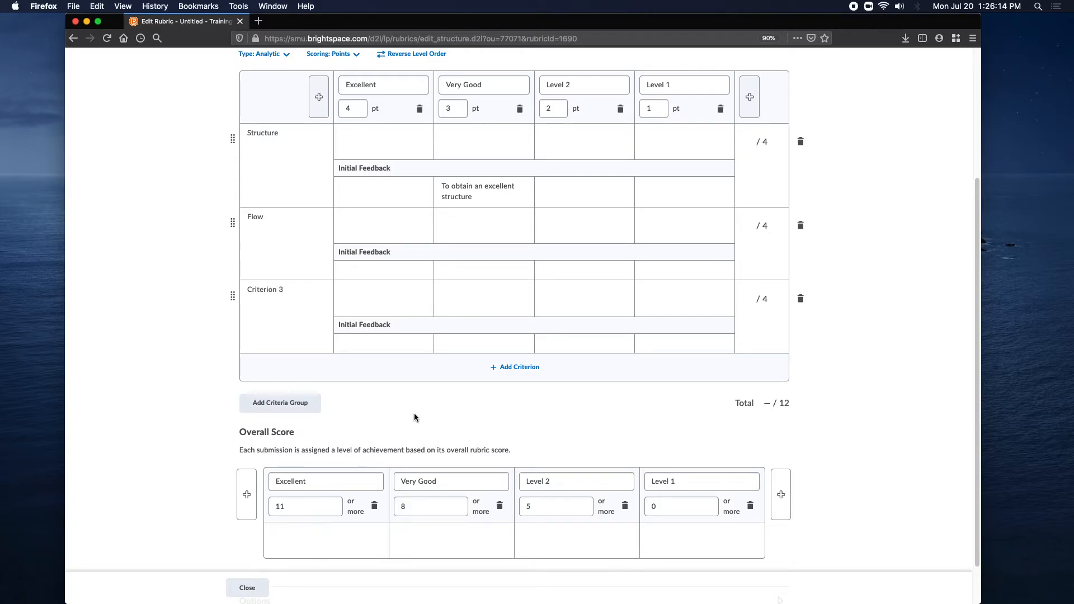
pyautogui.scroll(-2, 679, 395)
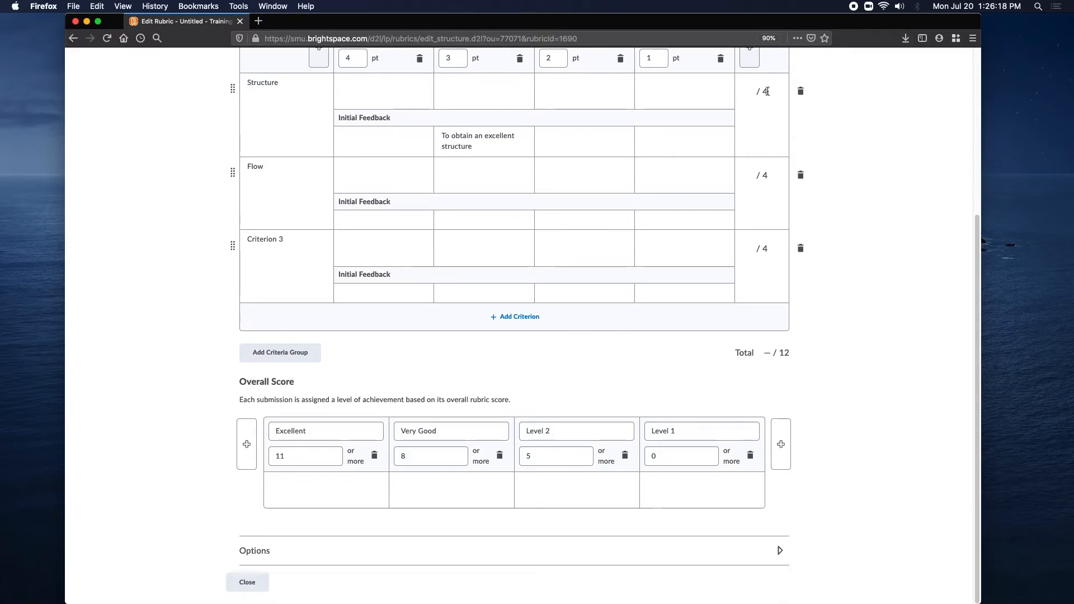
pyautogui.scroll(3, 767, 216)
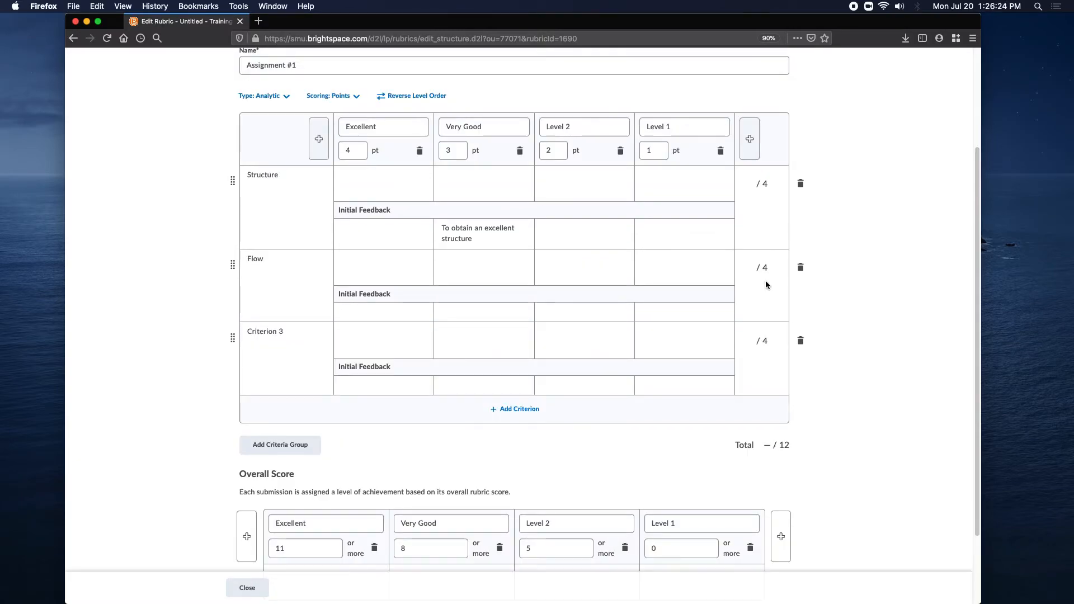
pyautogui.scroll(-3, 767, 345)
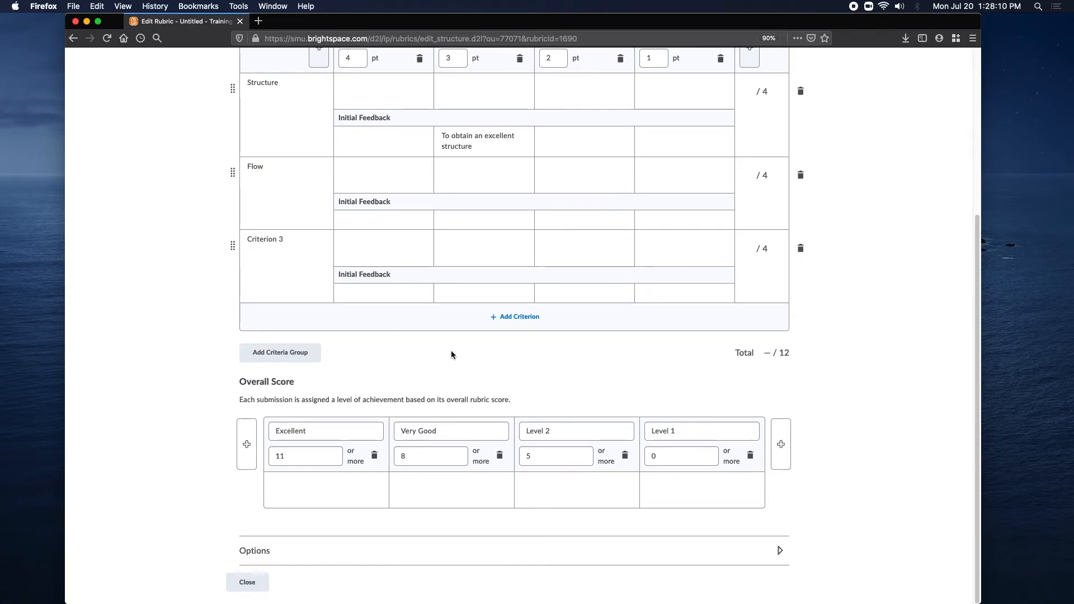
# Step: Set the rubric's visibility to hidden from students until feedback is published, and close the rubric
pyautogui.click(376, 556)
pyautogui.scroll(-5, 387, 472)
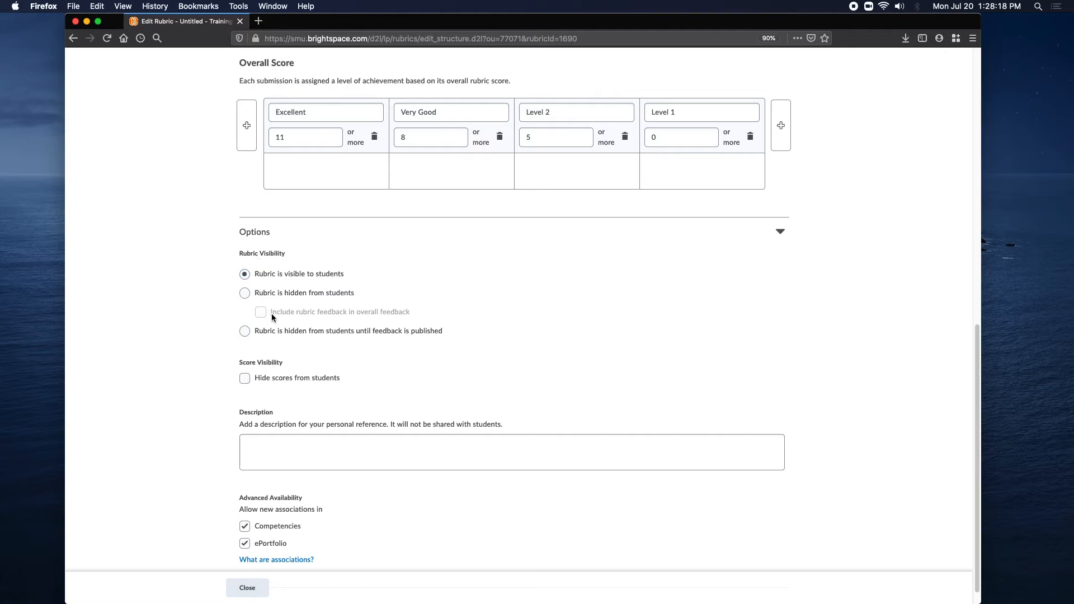
pyautogui.click(301, 292)
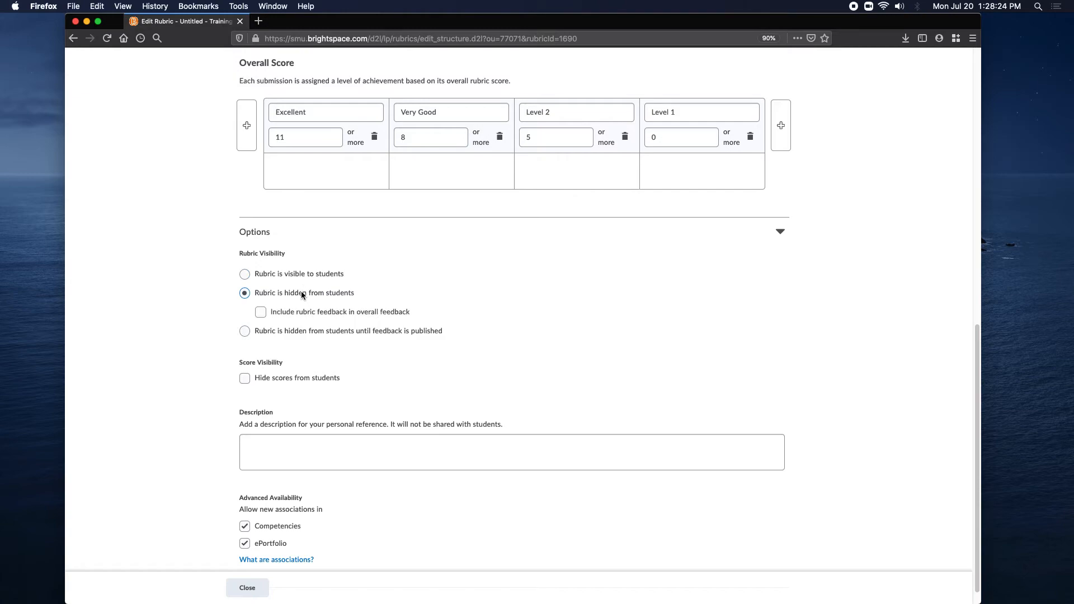
pyautogui.click(300, 332)
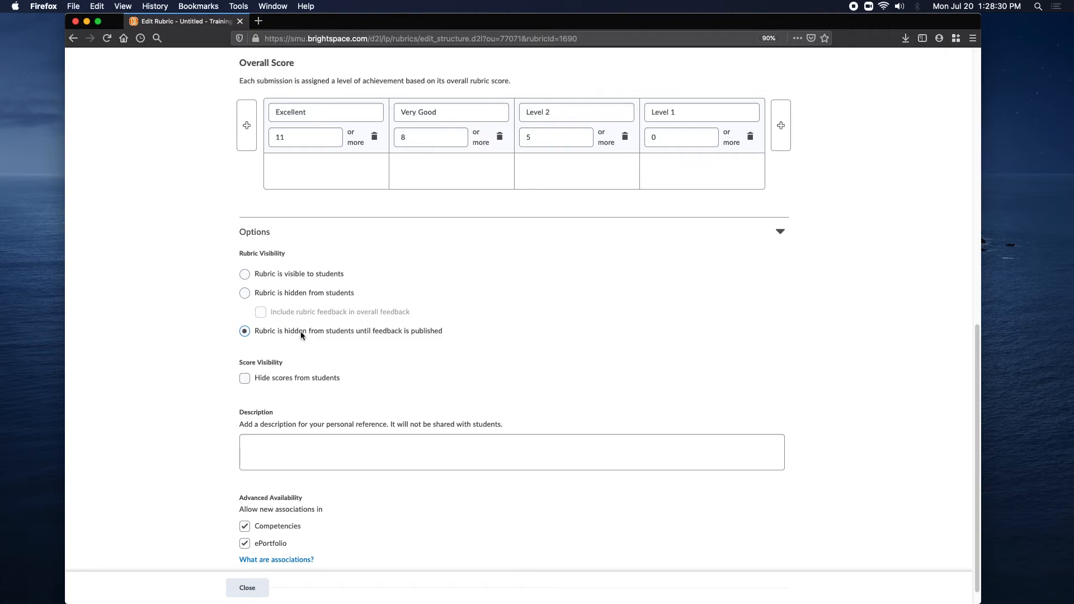
pyautogui.scroll(-1, 301, 330)
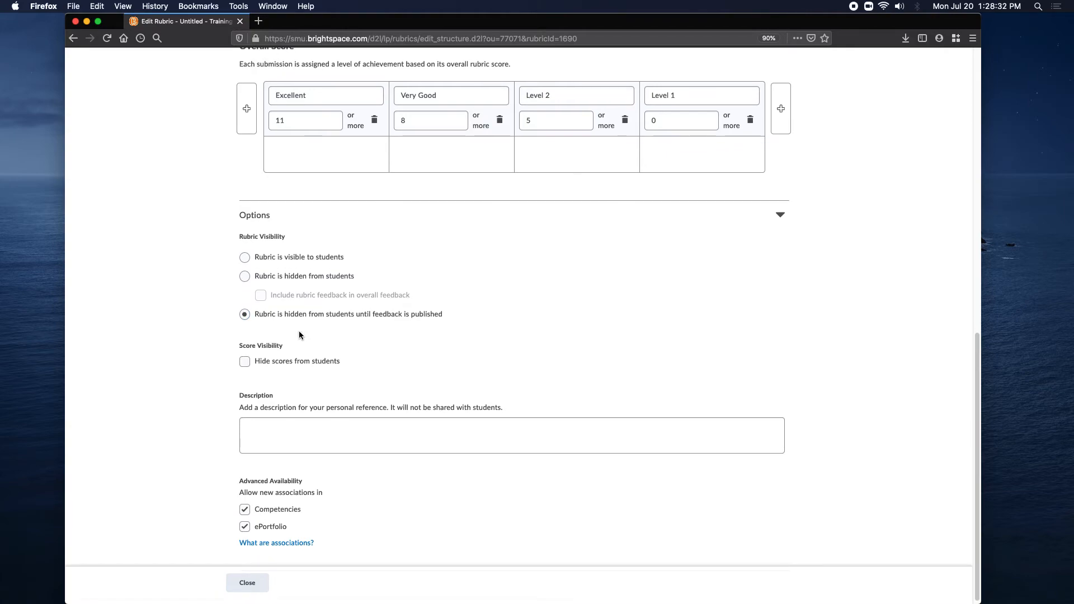
pyautogui.click(248, 585)
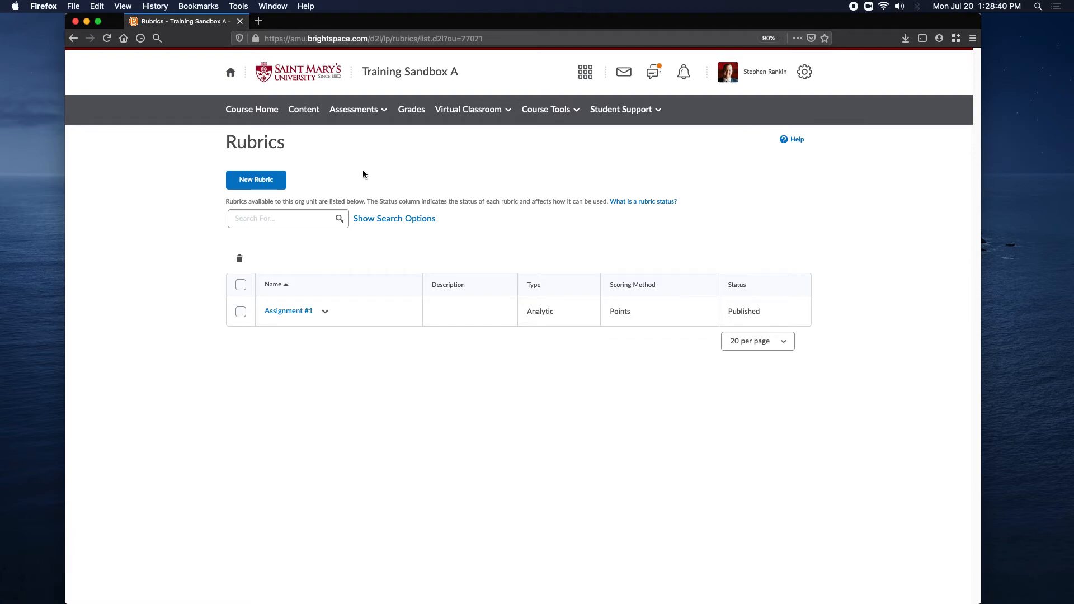
# Step: Open the Assignment 1 dropbox folder for editing
pyautogui.click(362, 111)
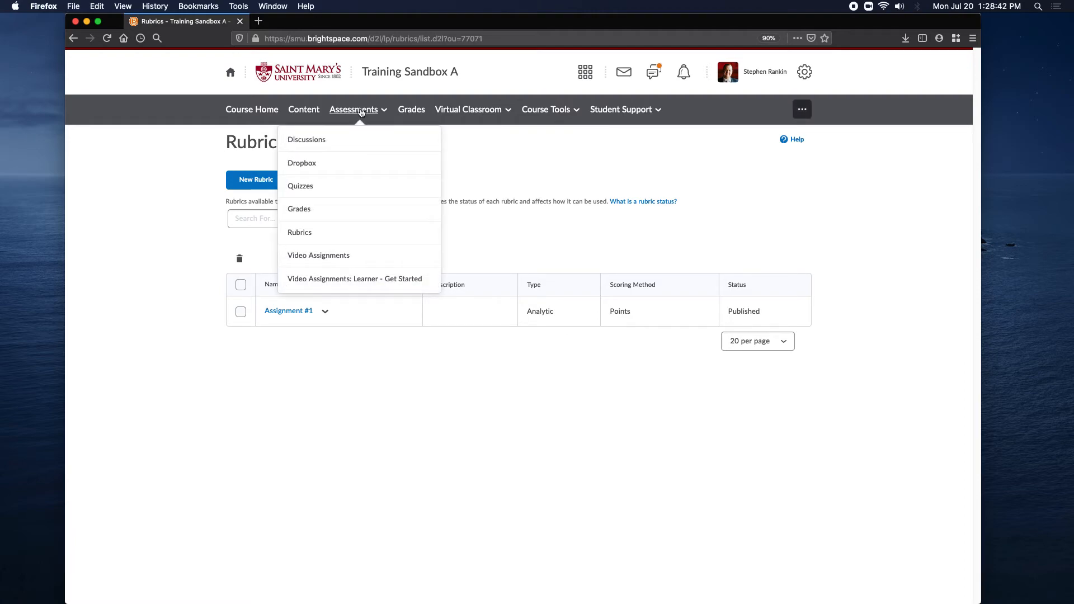
pyautogui.click(337, 166)
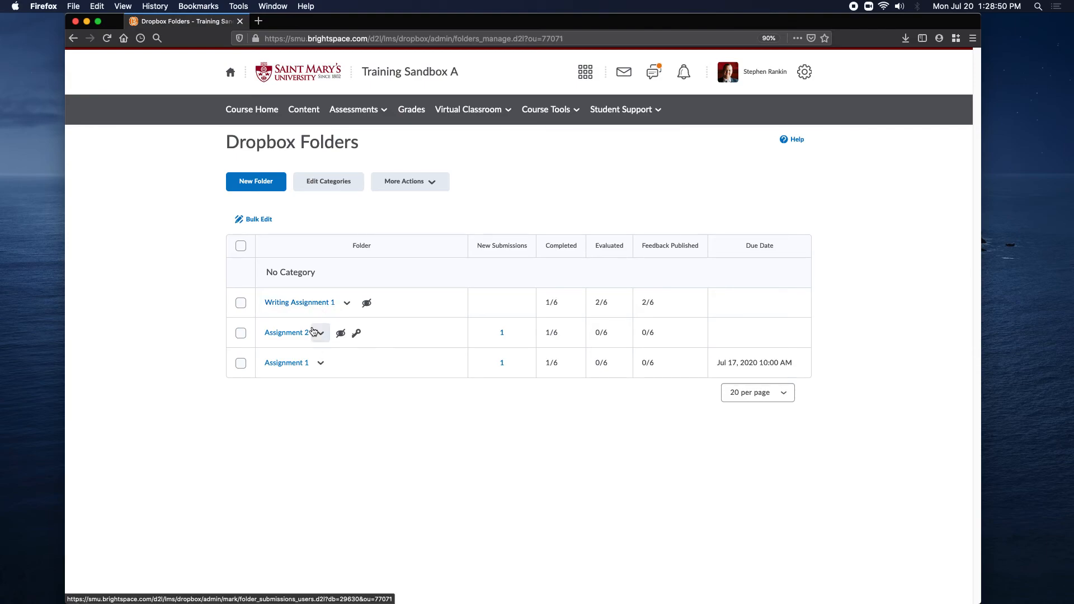
pyautogui.click(321, 365)
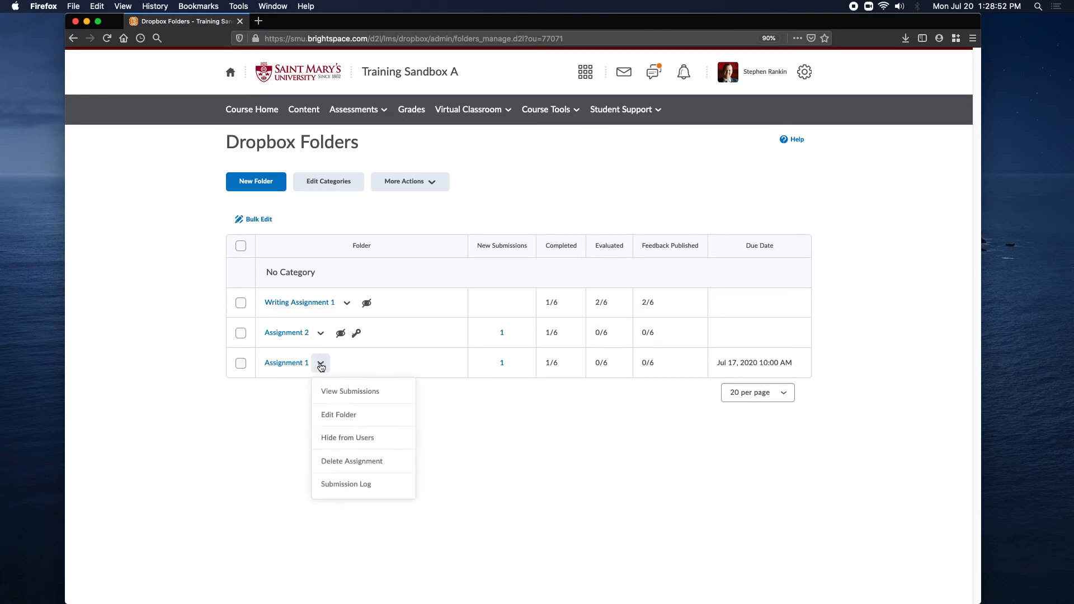
pyautogui.click(376, 419)
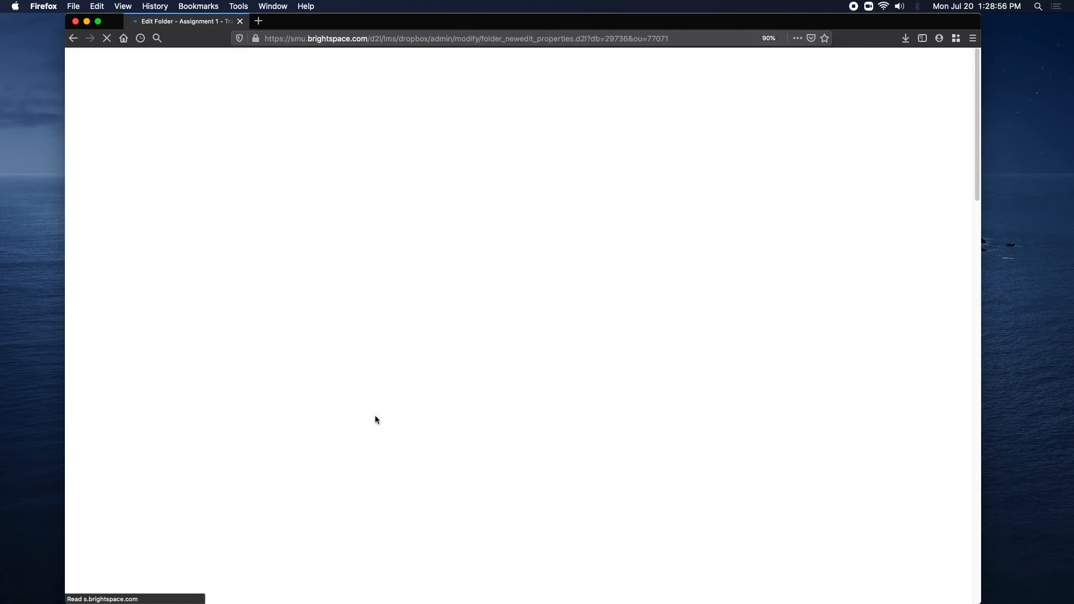
# Step: Attach the "Assignment #1" rubric to the Assignment 1 dropbox folder, then save and close the folder
pyautogui.scroll(-15, 164, 274)
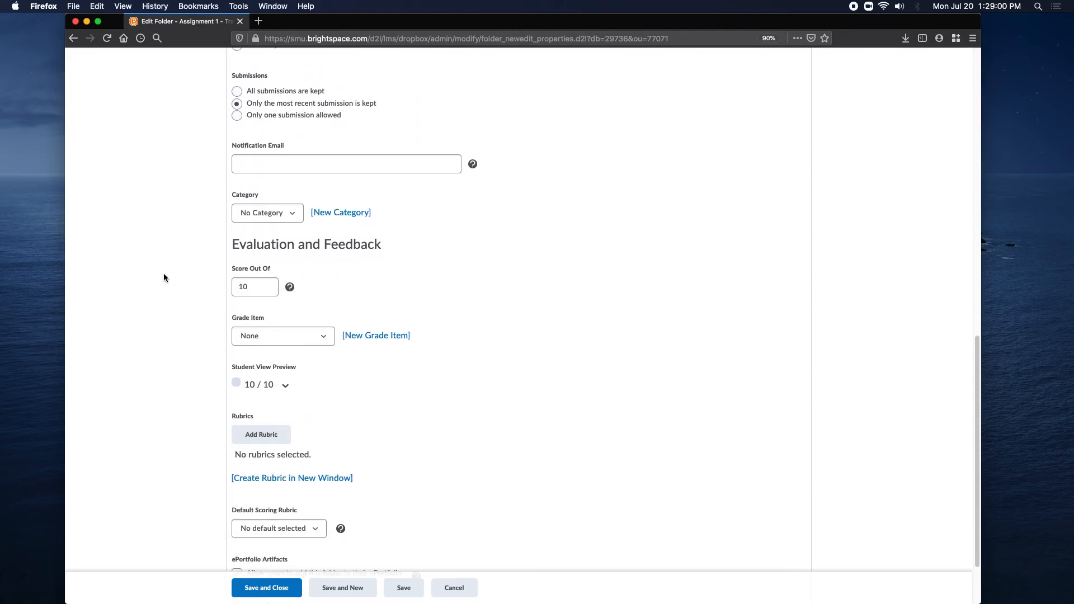
pyautogui.scroll(-1, 163, 273)
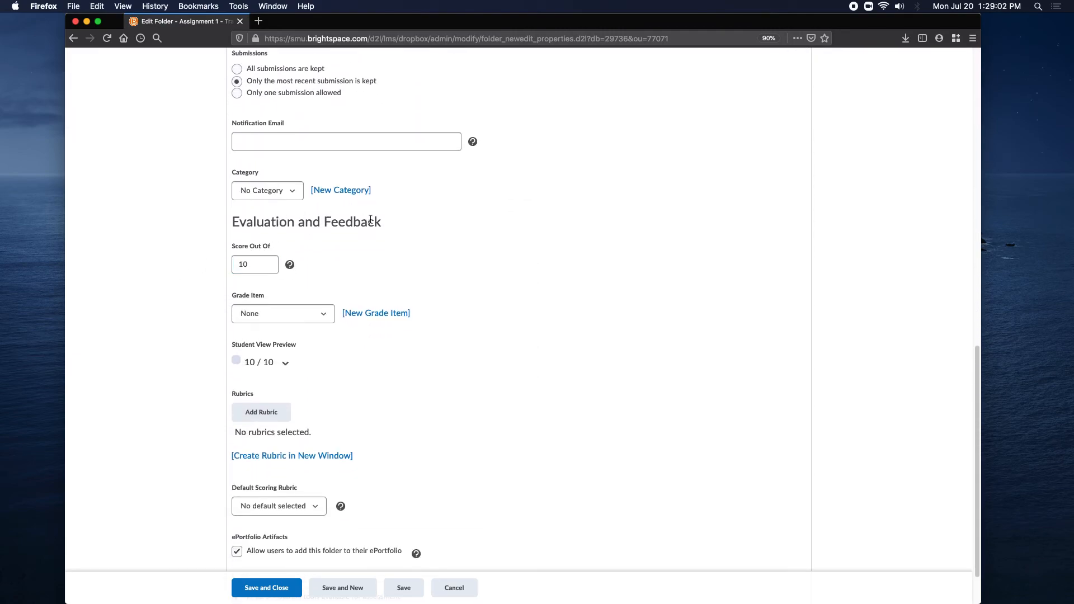
pyautogui.scroll(-2, 370, 220)
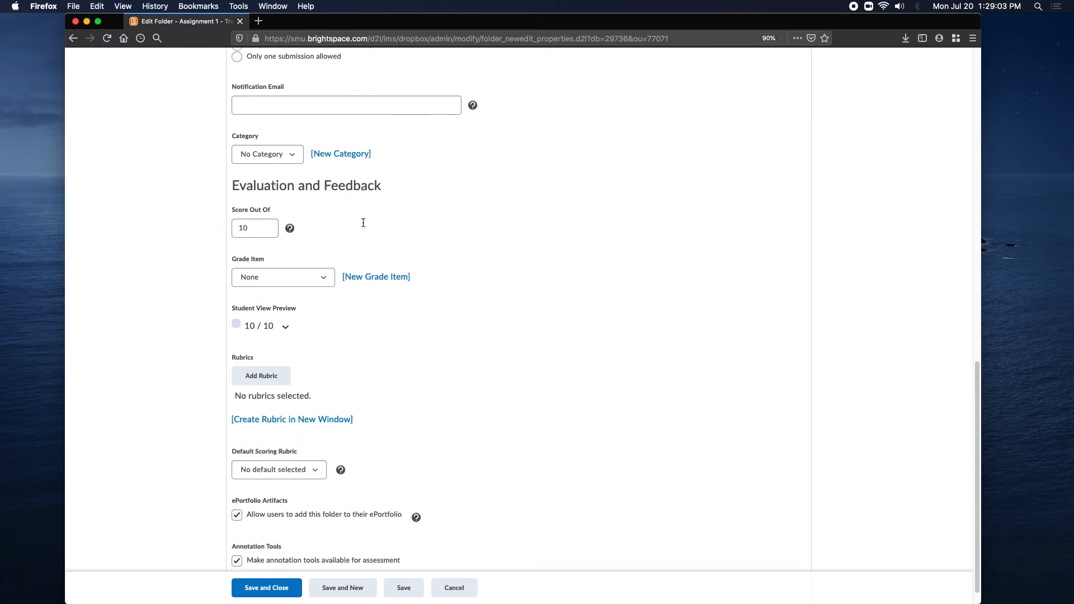
pyautogui.click(261, 365)
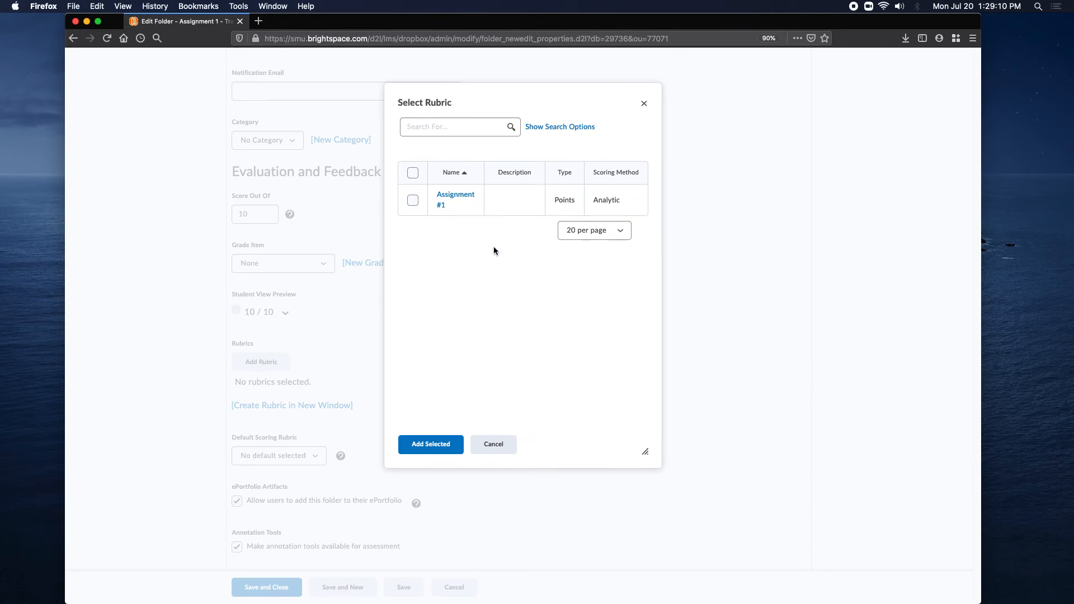
pyautogui.click(414, 201)
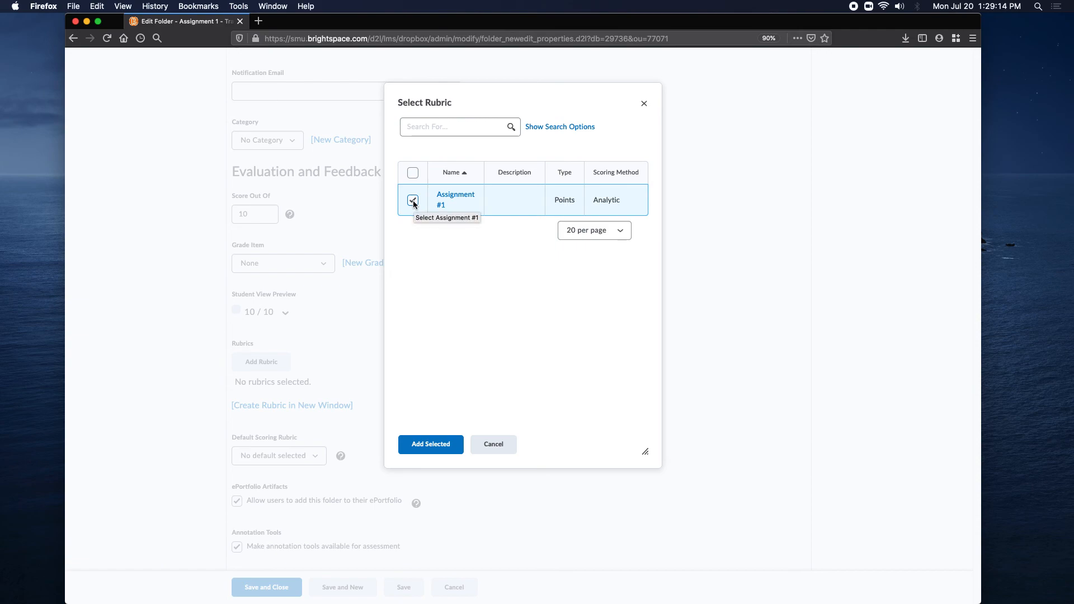
pyautogui.click(431, 445)
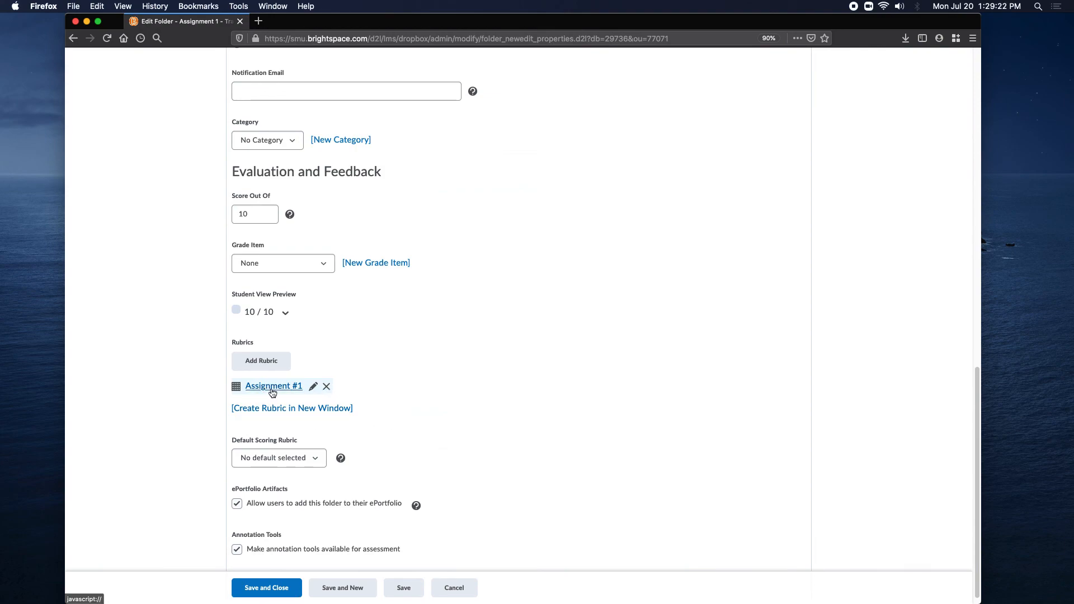
pyautogui.click(278, 588)
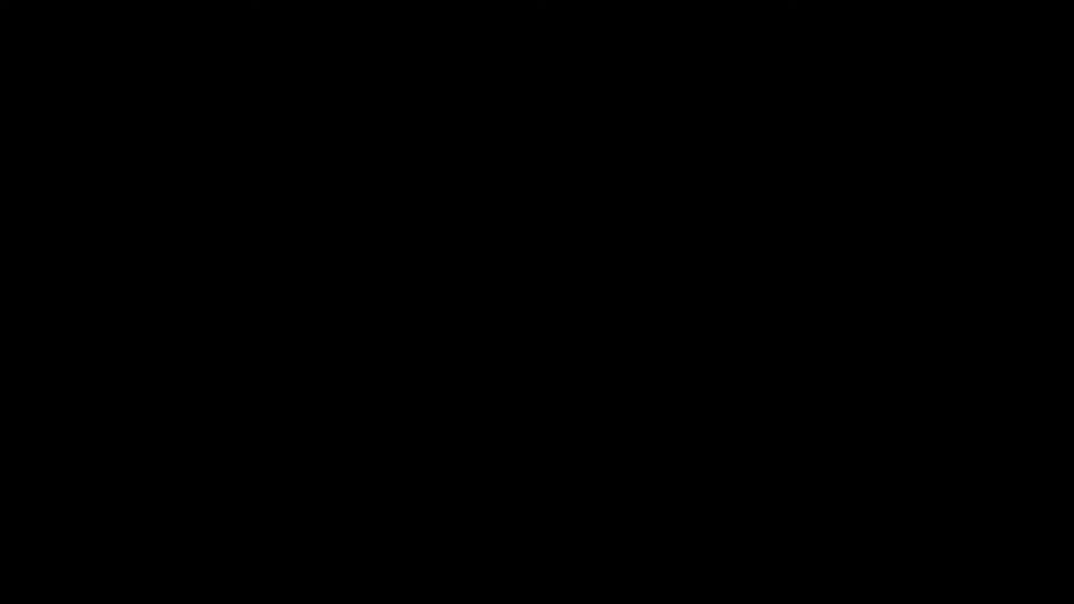